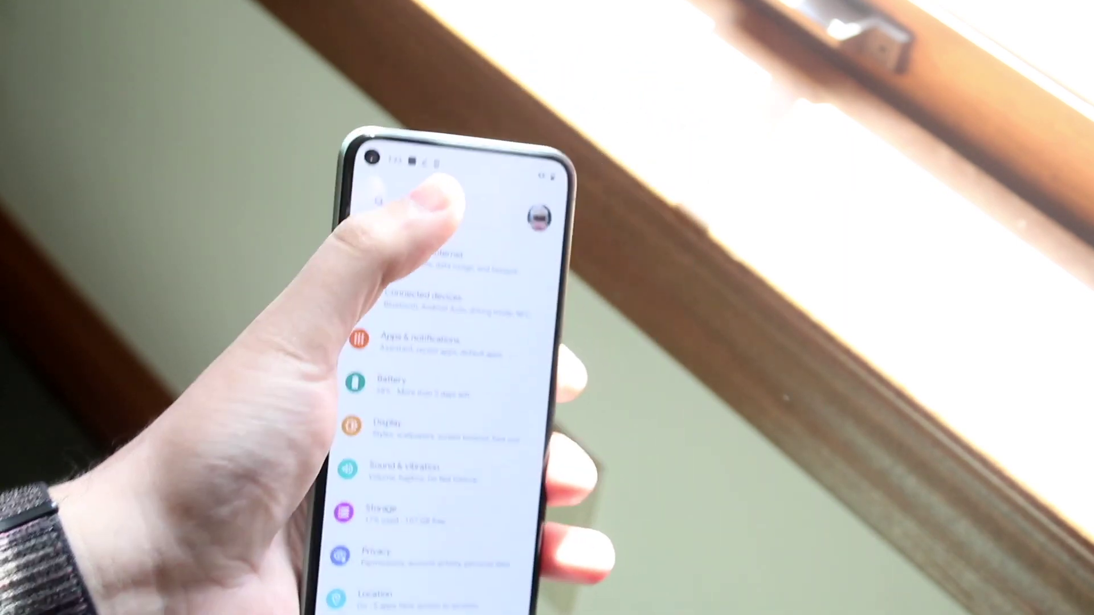
# Step: Search Settings for "font" and open the Font size page
pyautogui.click(496, 116)
pyautogui.write('f')
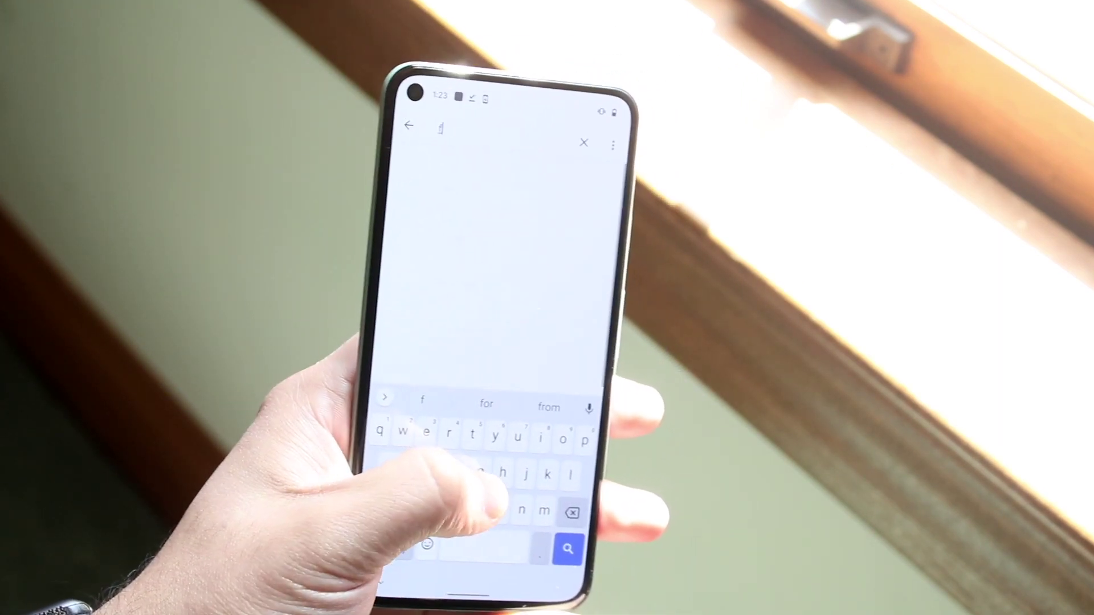
pyautogui.write('ont')
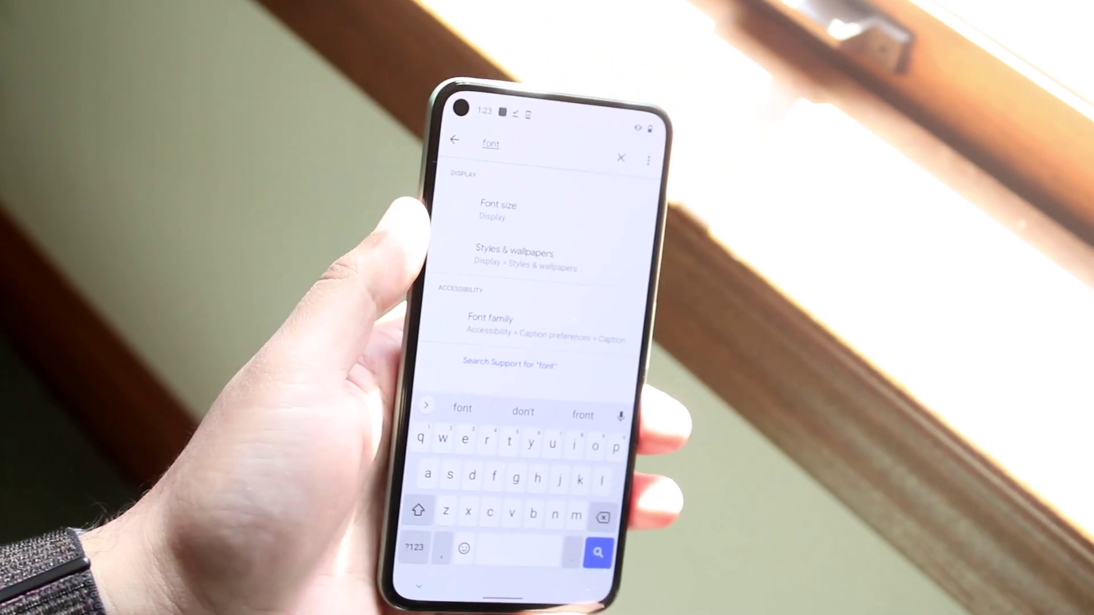
pyautogui.click(506, 198)
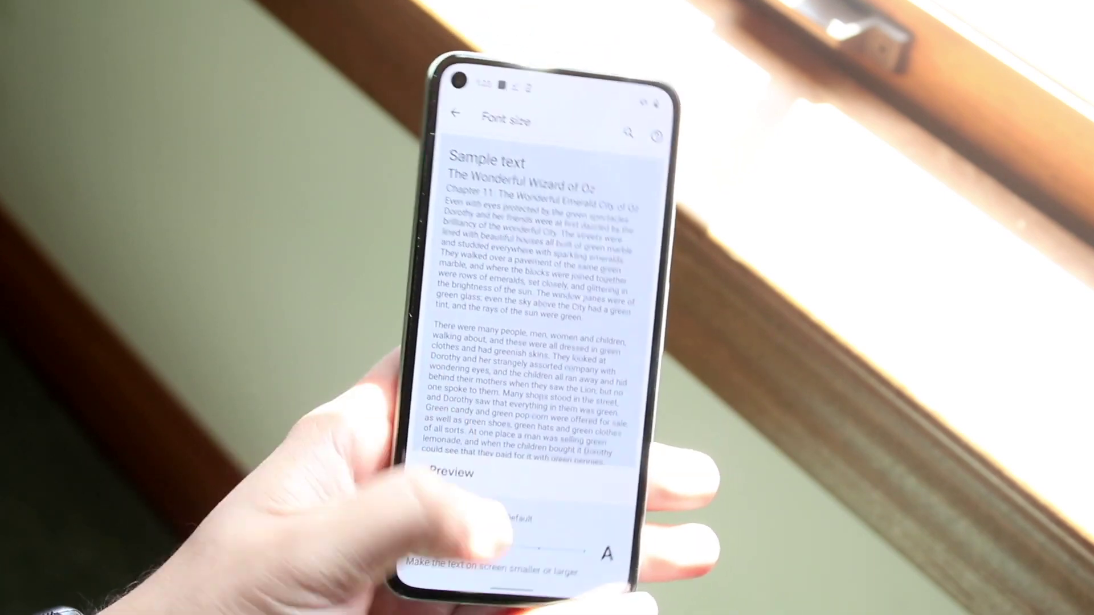
pyautogui.moveTo(535, 560); pyautogui.dragTo(457, 560)
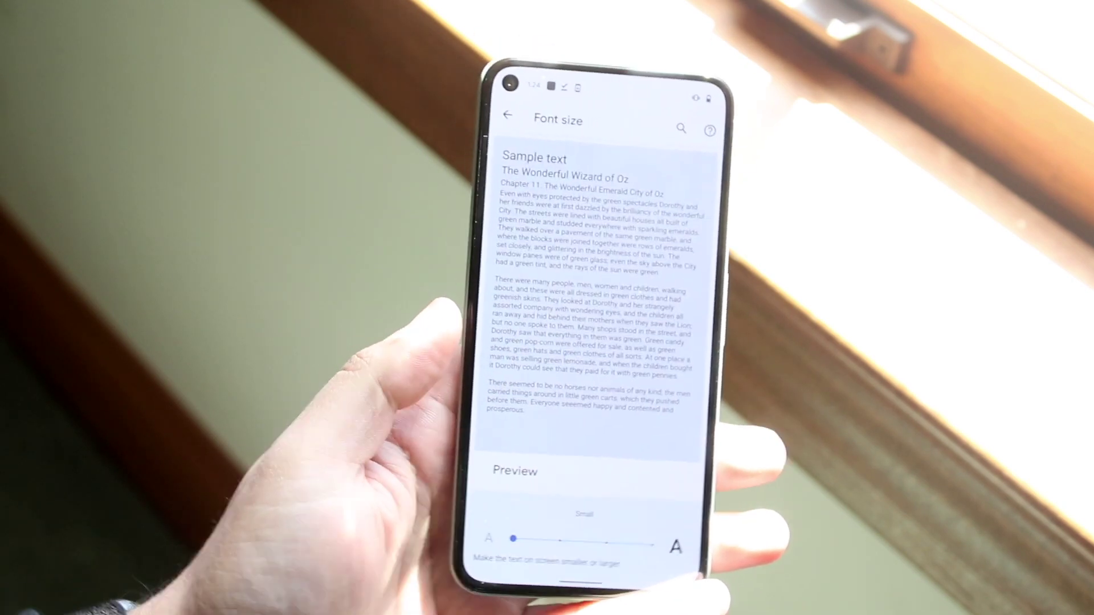
pyautogui.moveTo(495, 525); pyautogui.dragTo(541, 528)
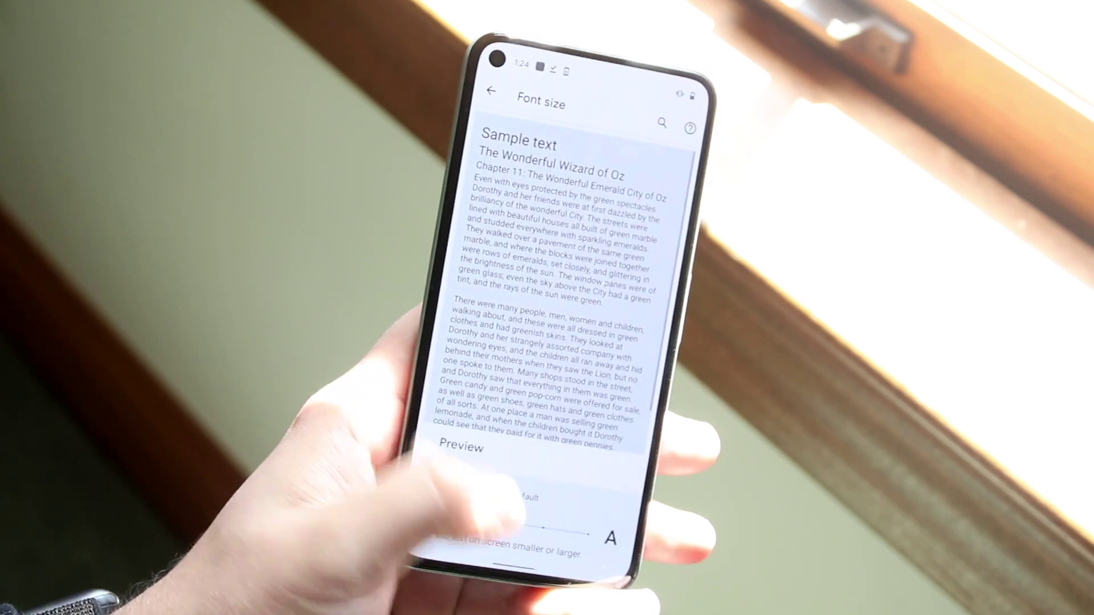
pyautogui.moveTo(513, 517)
pyautogui.mouseDown()
pyautogui.moveTo(530, 508)
pyautogui.moveTo(610, 529)
pyautogui.mouseUp()
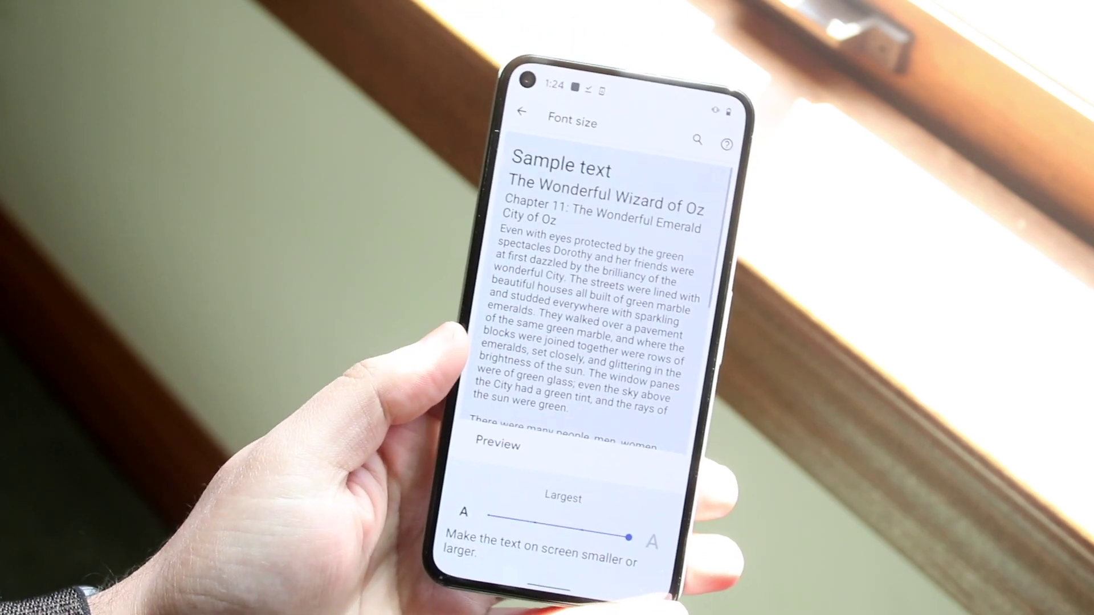